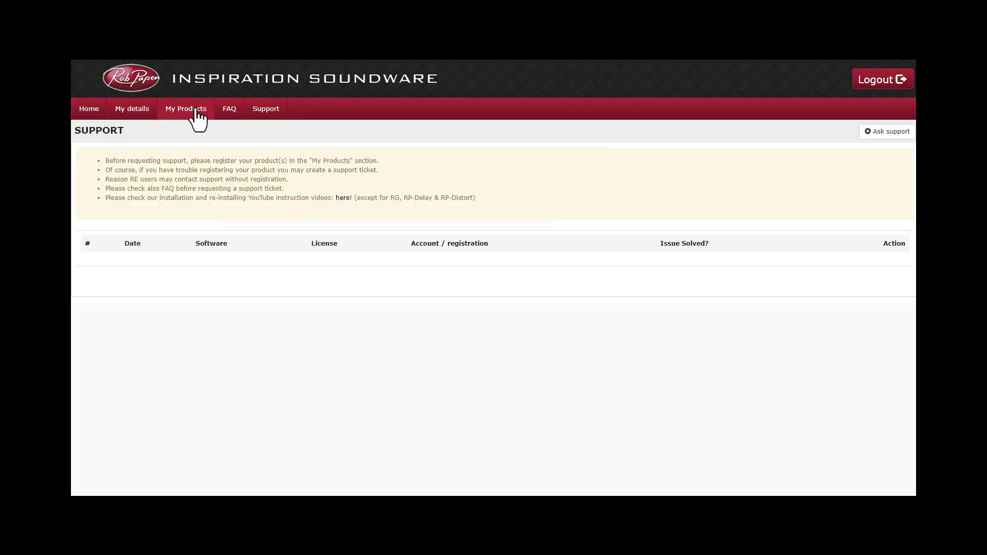
- Paste the copied serial into the new registration form, recognised as Explorer 9.0
click(194, 110)
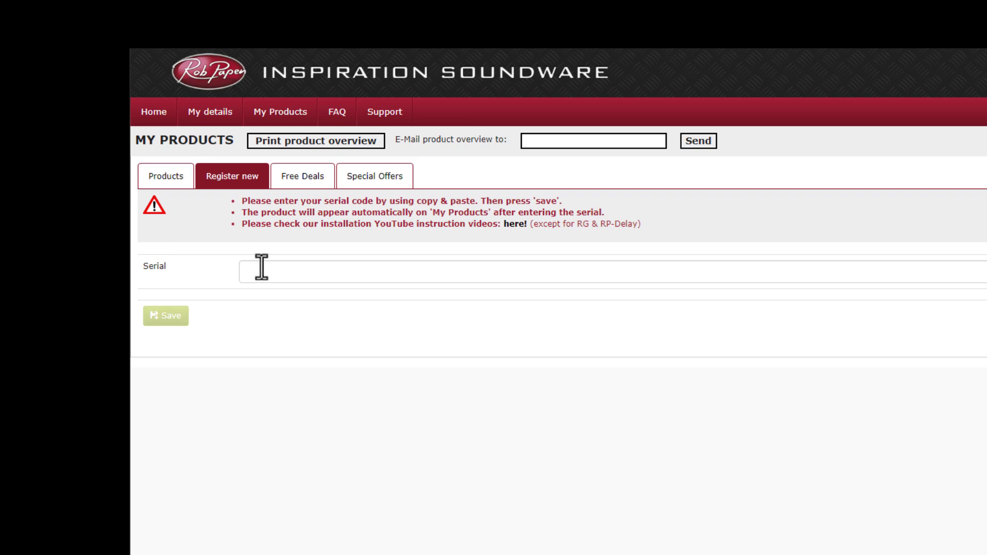
click(261, 267)
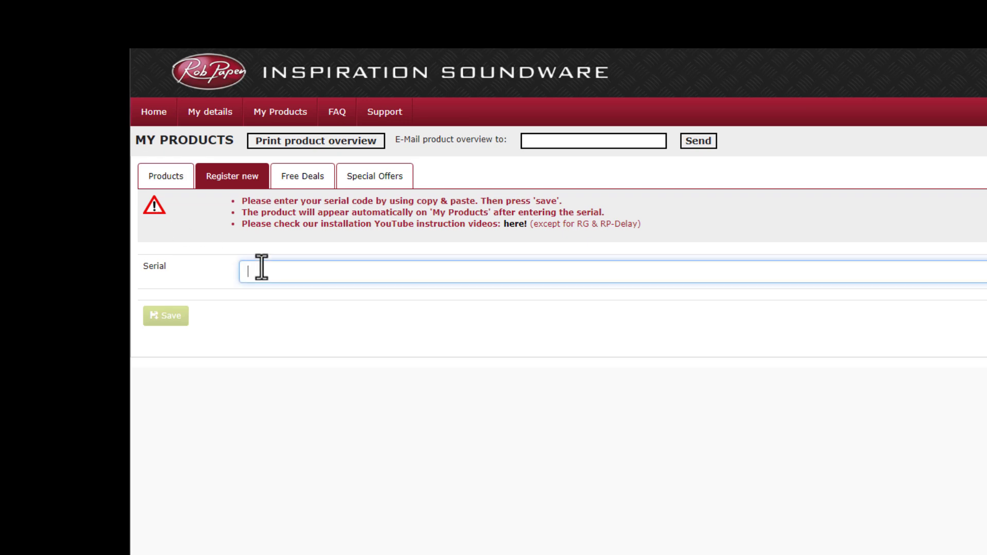
right_click(262, 267)
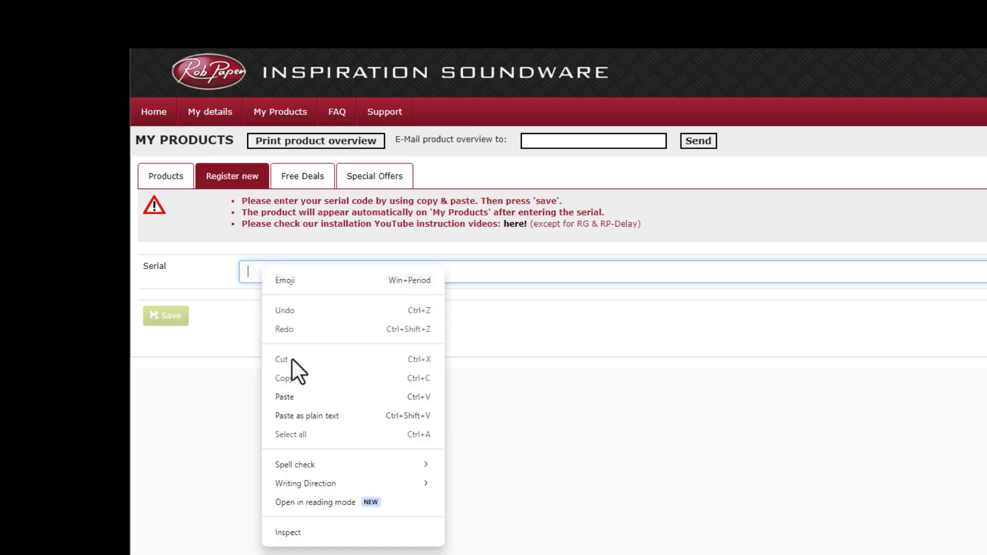
click(294, 399)
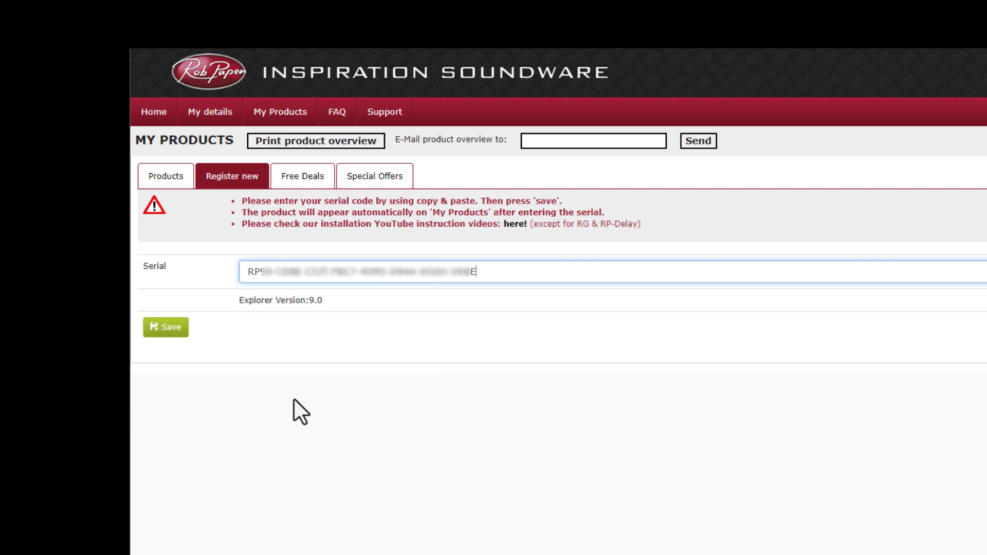
- Save the Explorer registration and reveal its eXplorer 9 PC and Mac installer downloads
click(185, 333)
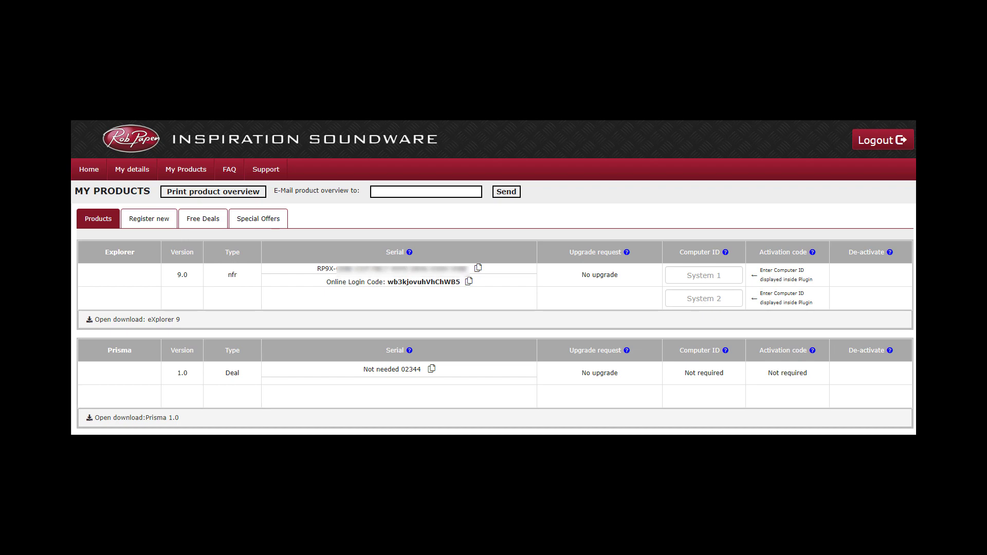
click(139, 331)
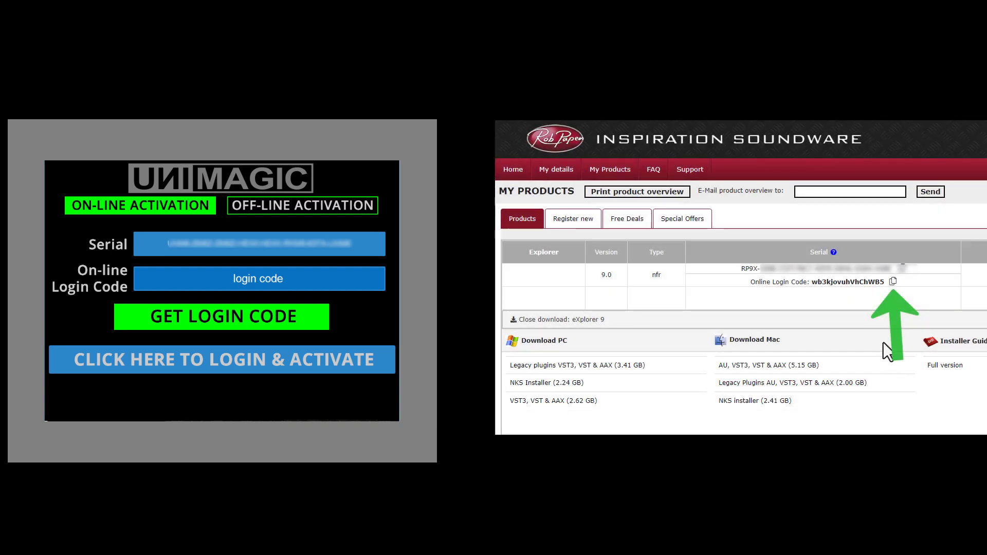
- Copy the account's Online Login Code for the plugin's online activation
click(894, 283)
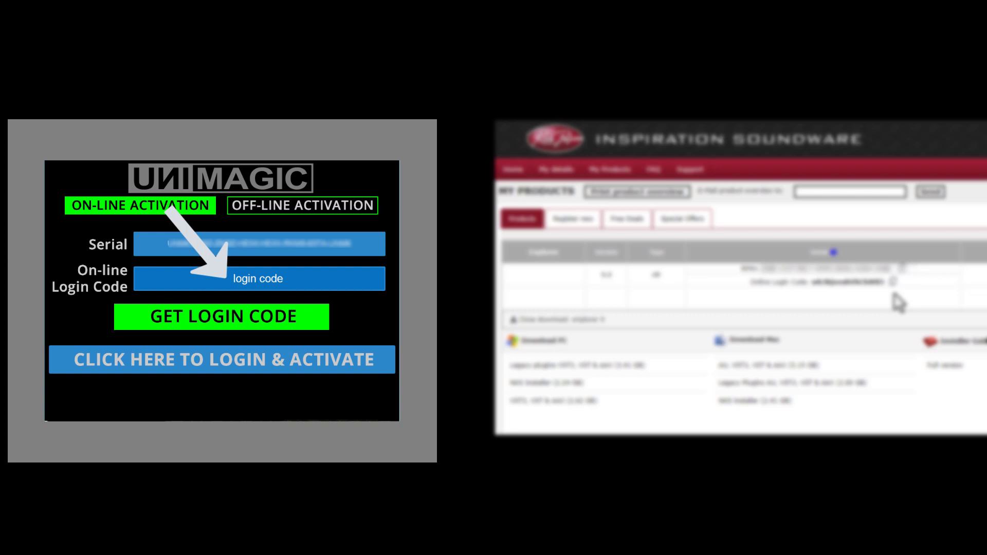